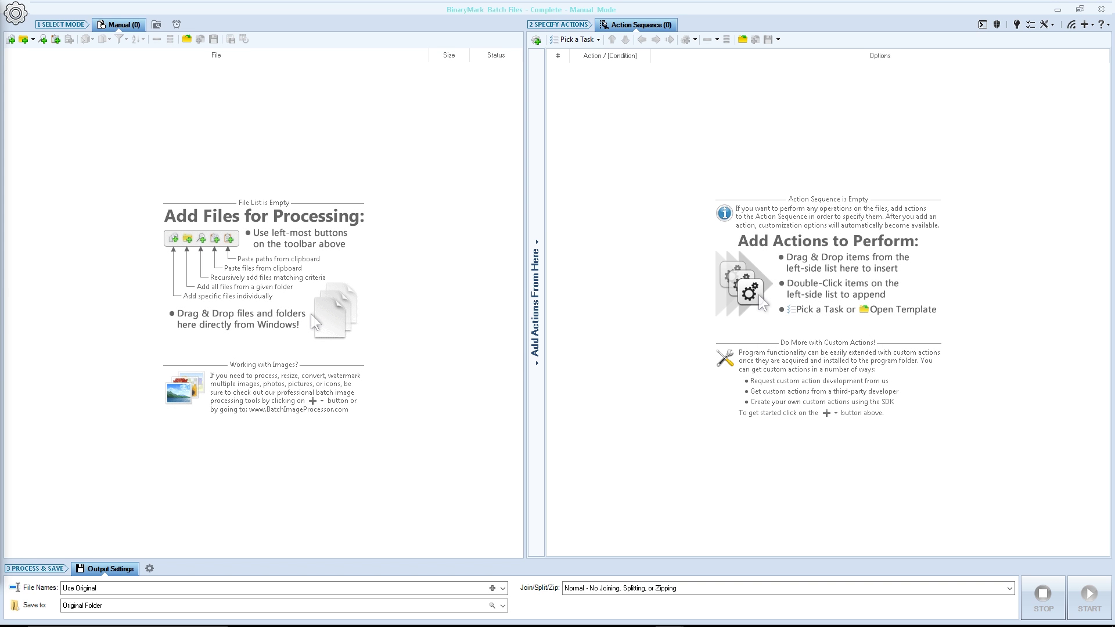
- Switch to the File Explorer window showing the file-content-test folder on the Desktop
key("alt+Tab")
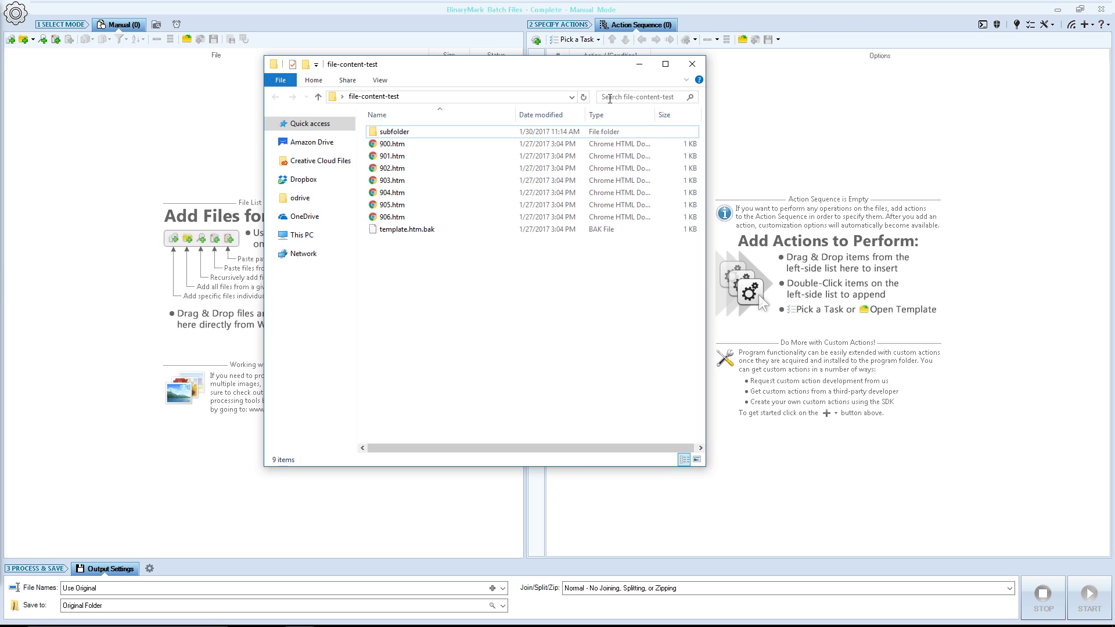
- Minimize the file-content-test folder window to return to BinaryMark Batch Files
left_click(639, 64)
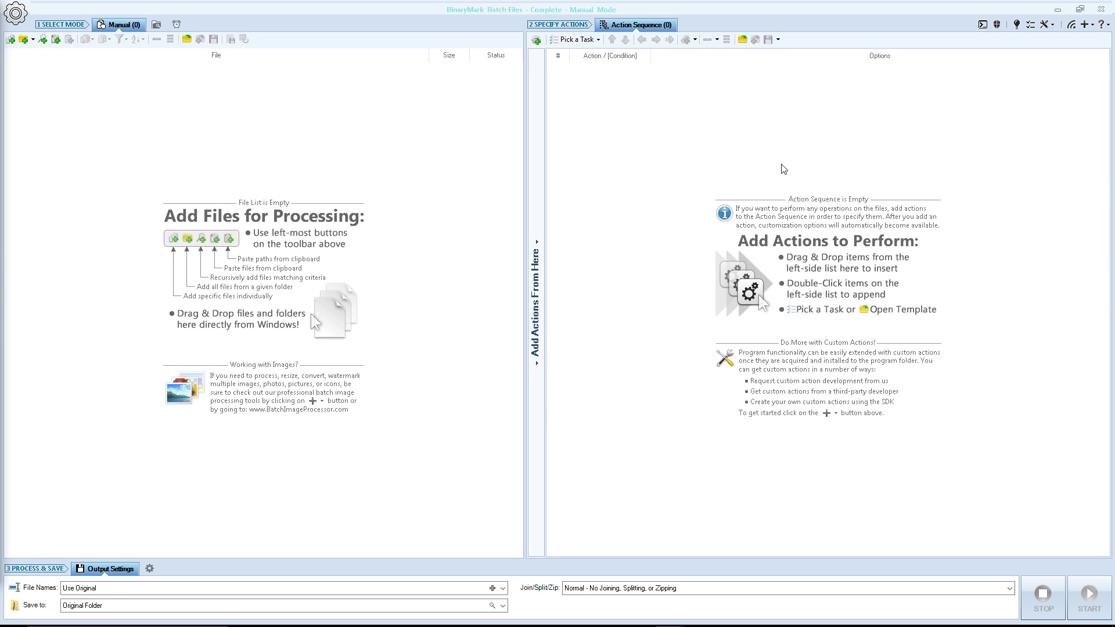
left_click(537, 328)
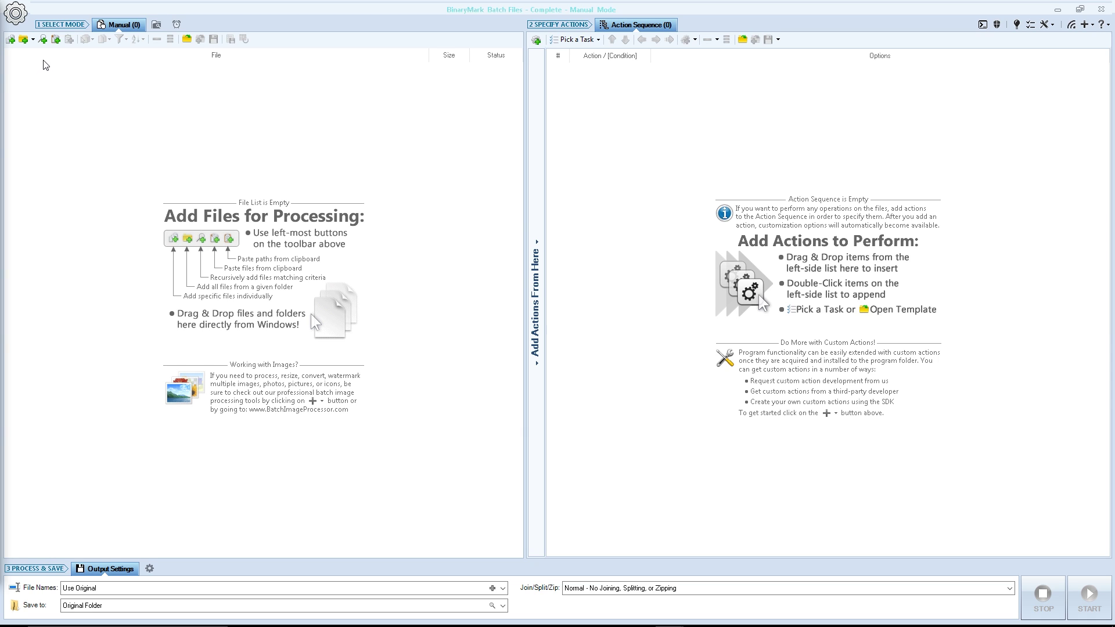
left_click(33, 71)
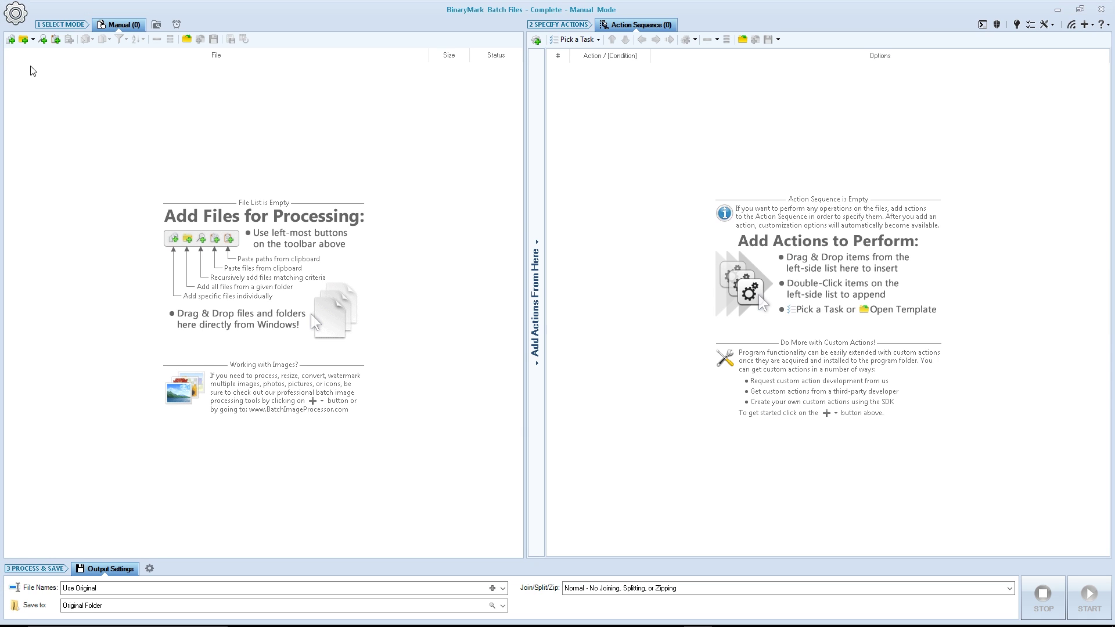
- Search file-content-test and all its subfolders for *.htm files, adding the 42 matches to the list
left_click(43, 40)
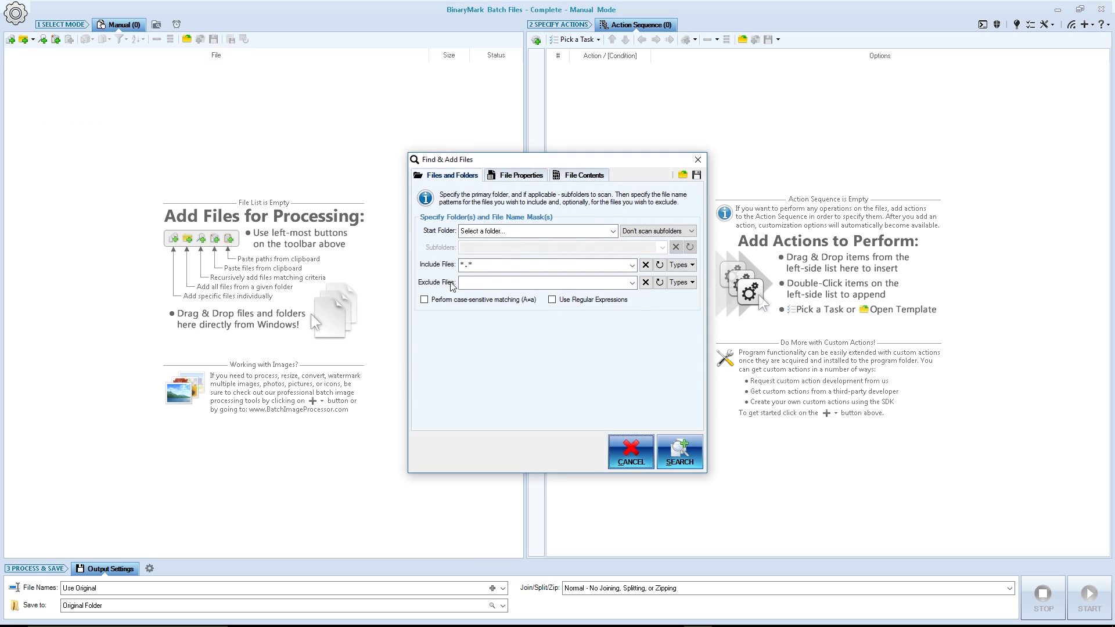
left_click(613, 232)
left_click(563, 247)
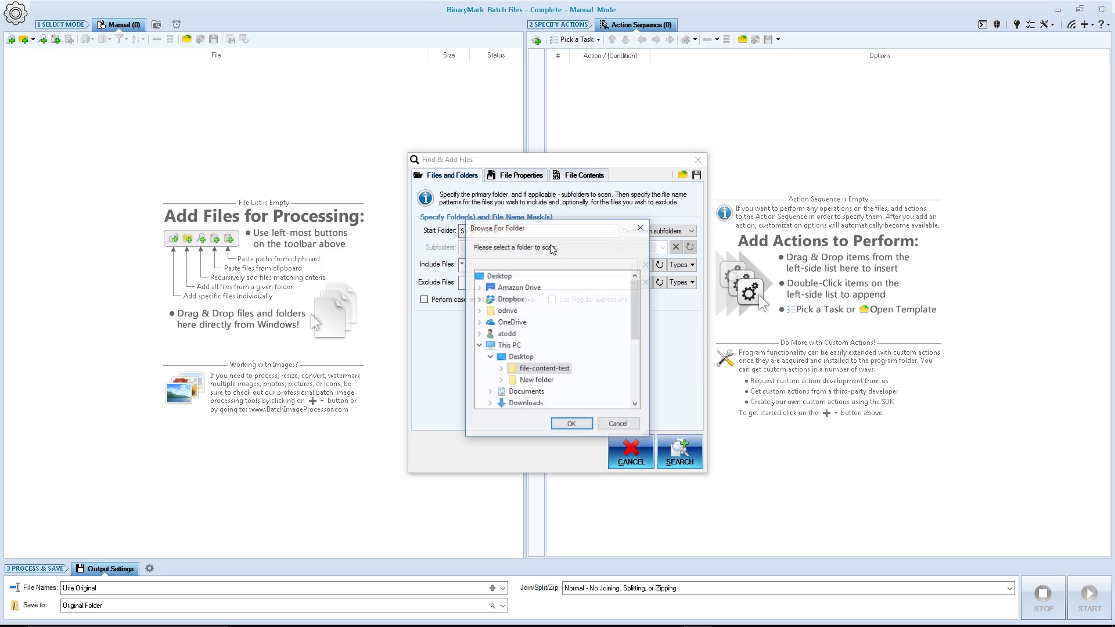
double_click(540, 369)
left_click(571, 424)
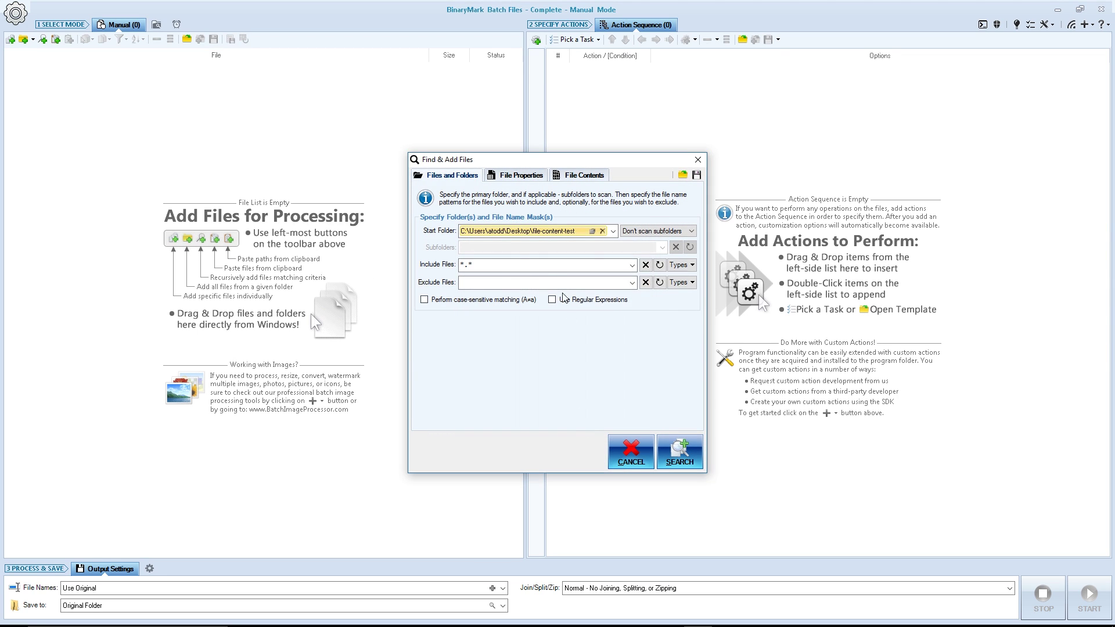
left_click(659, 231)
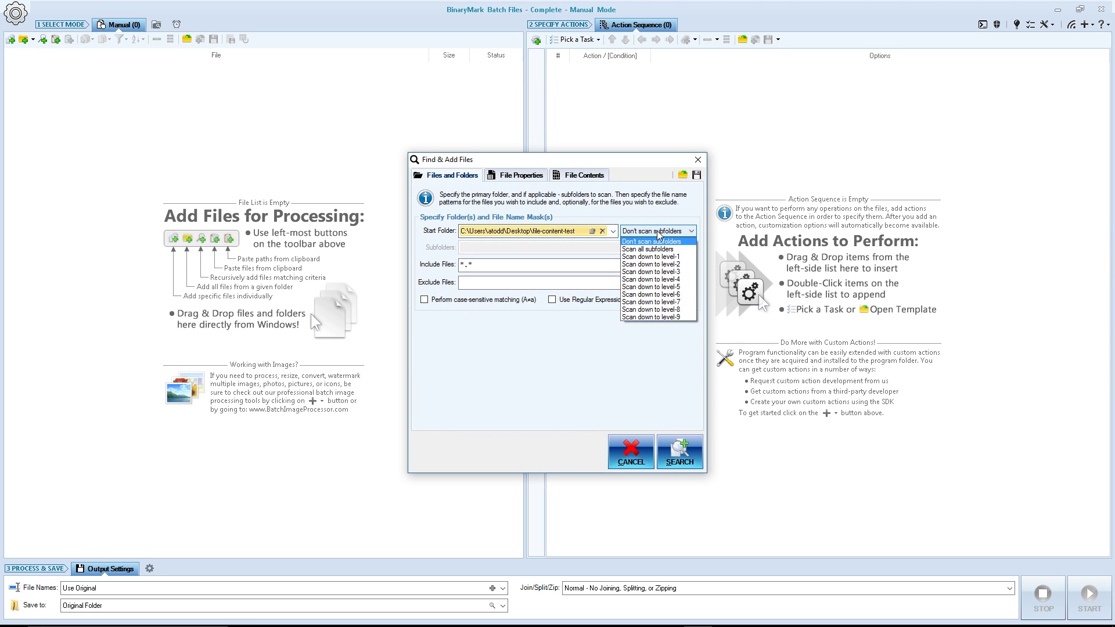
left_click(678, 249)
left_click(567, 265)
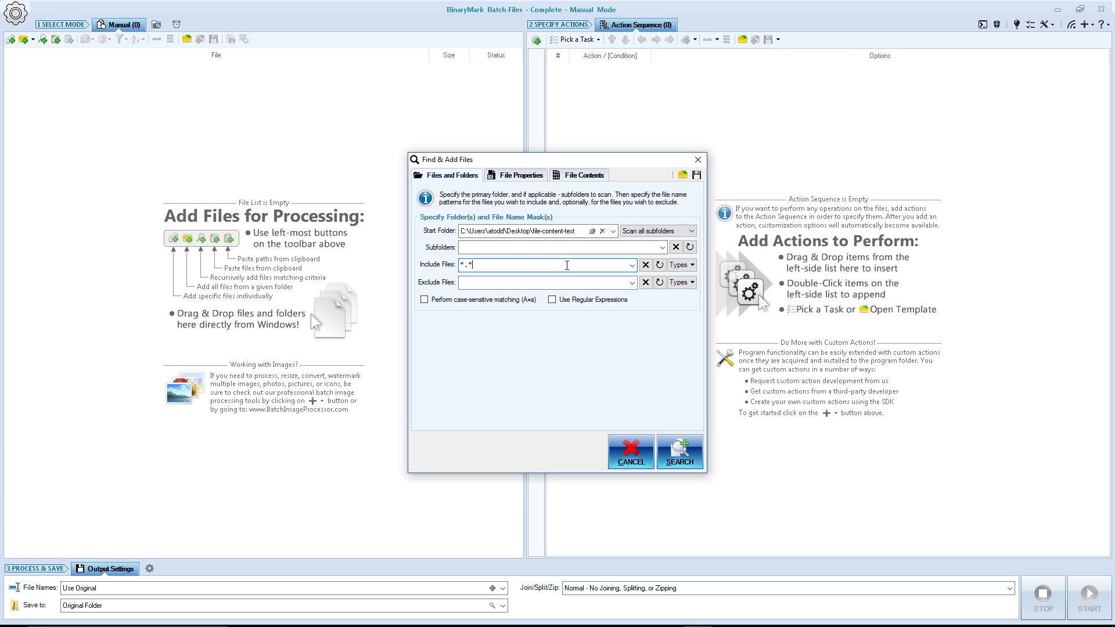
type("htm")
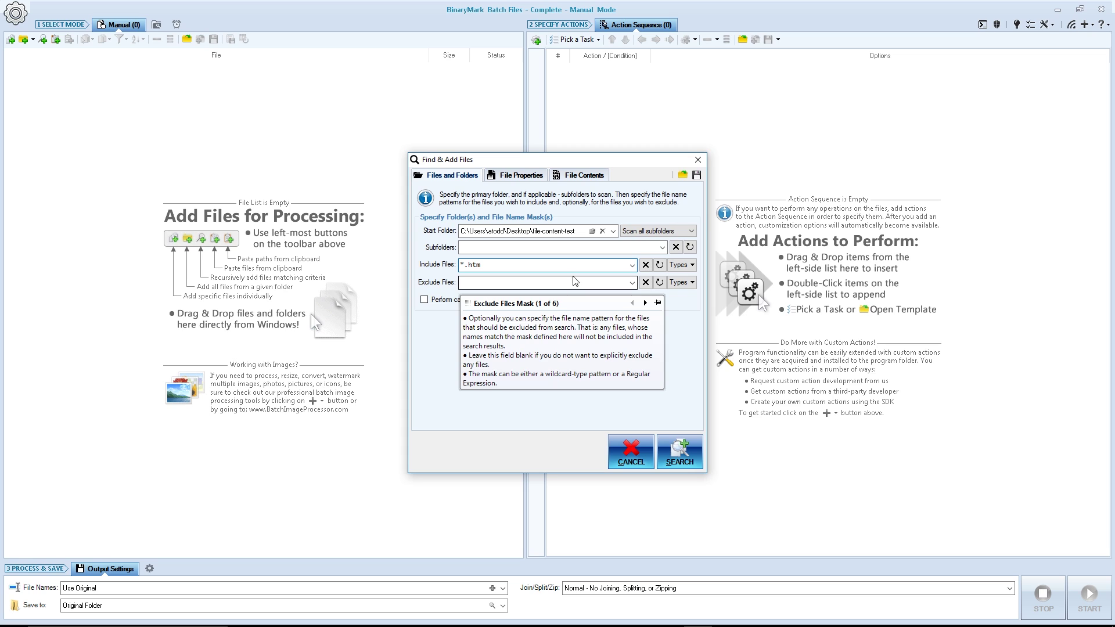
left_click(680, 453)
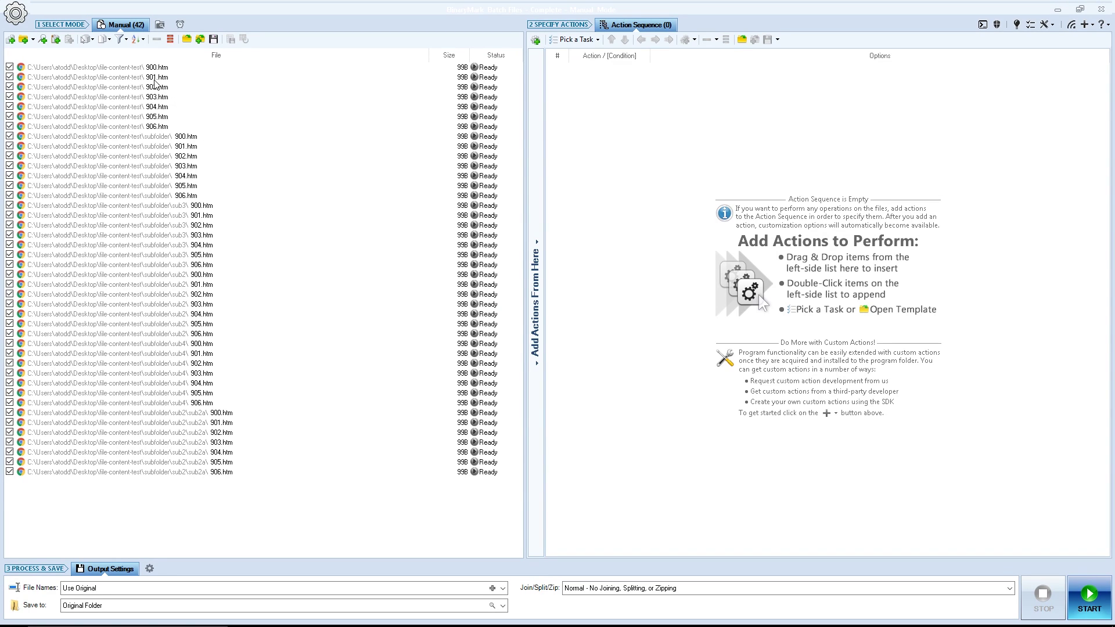
double_click(135, 67)
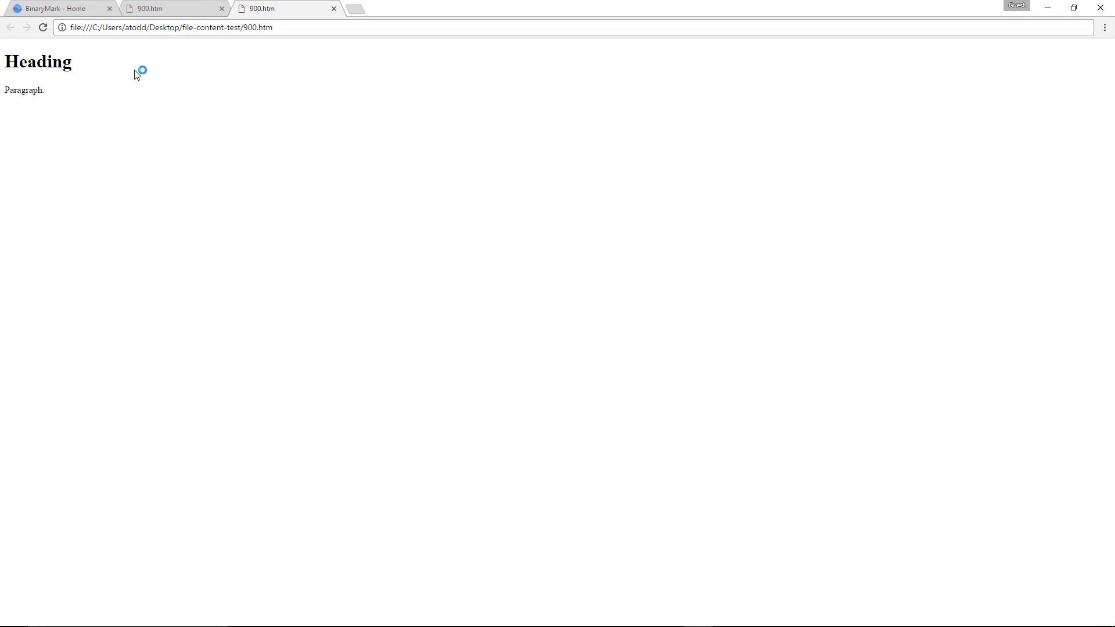
left_click_drag(74, 68, 5, 91)
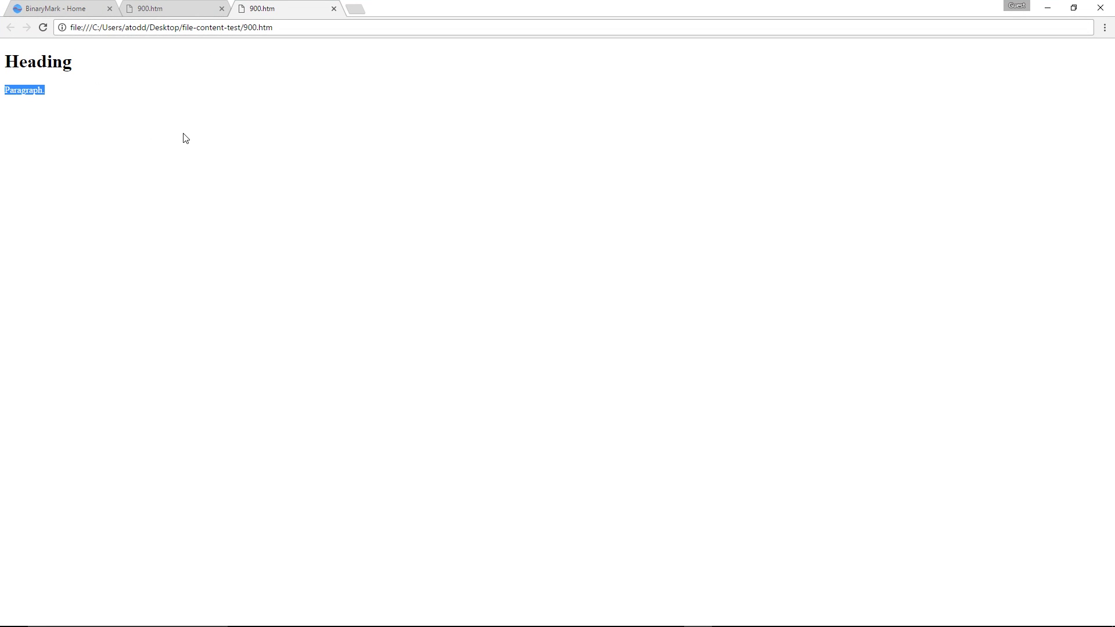
left_click(221, 9)
left_click(222, 9)
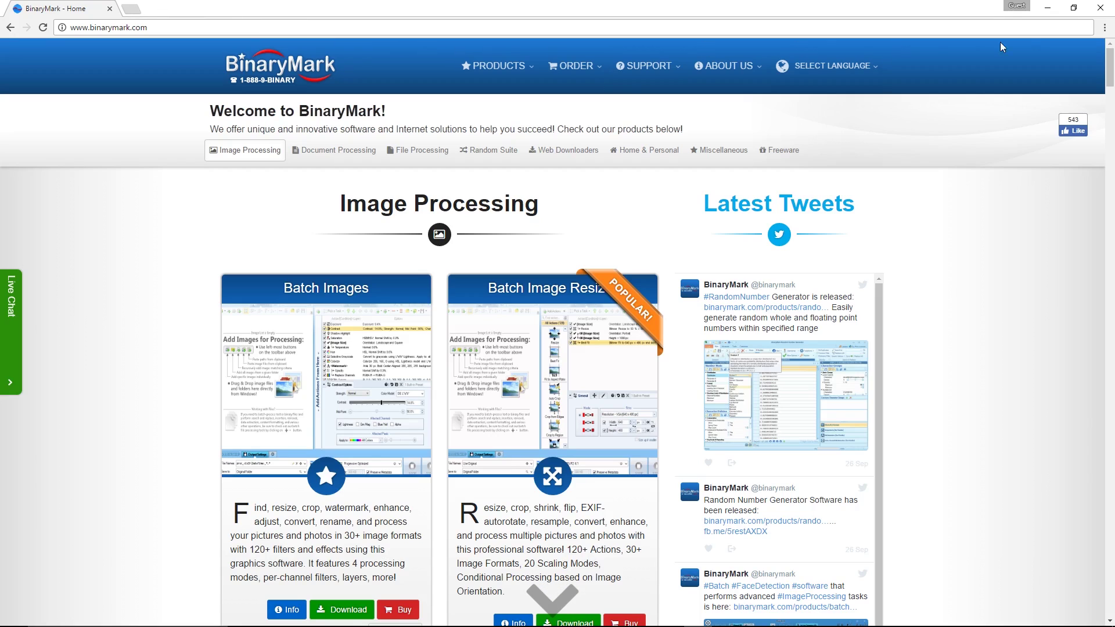
left_click(1048, 8)
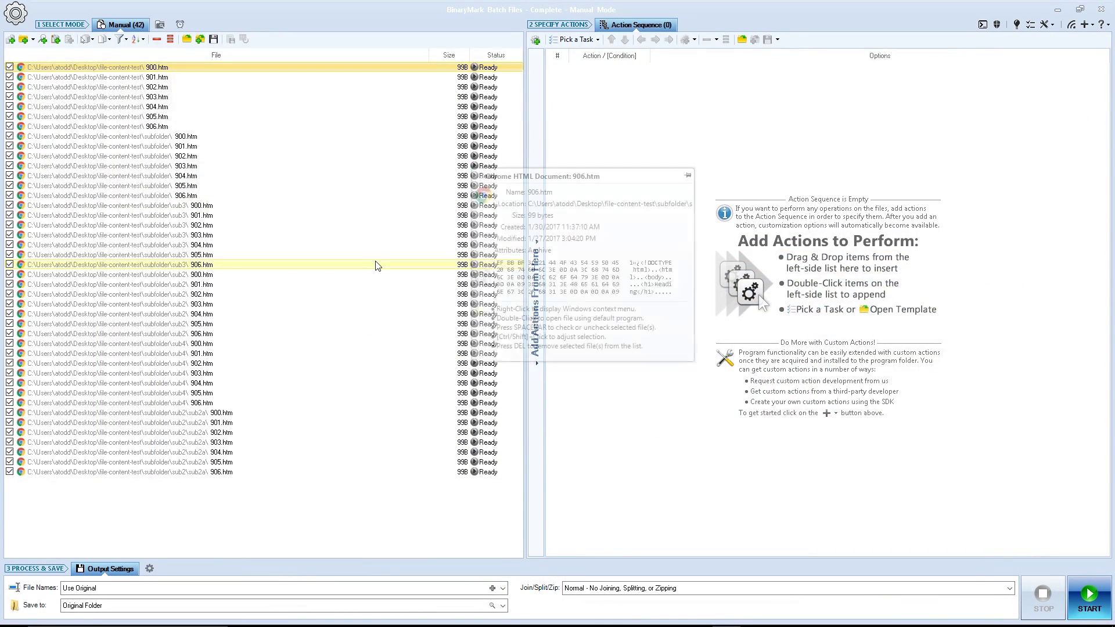
- Expand the Add Actions panel to list the Text Tools actions like Delete Text and Insert Text
left_click(536, 132)
left_click(574, 250)
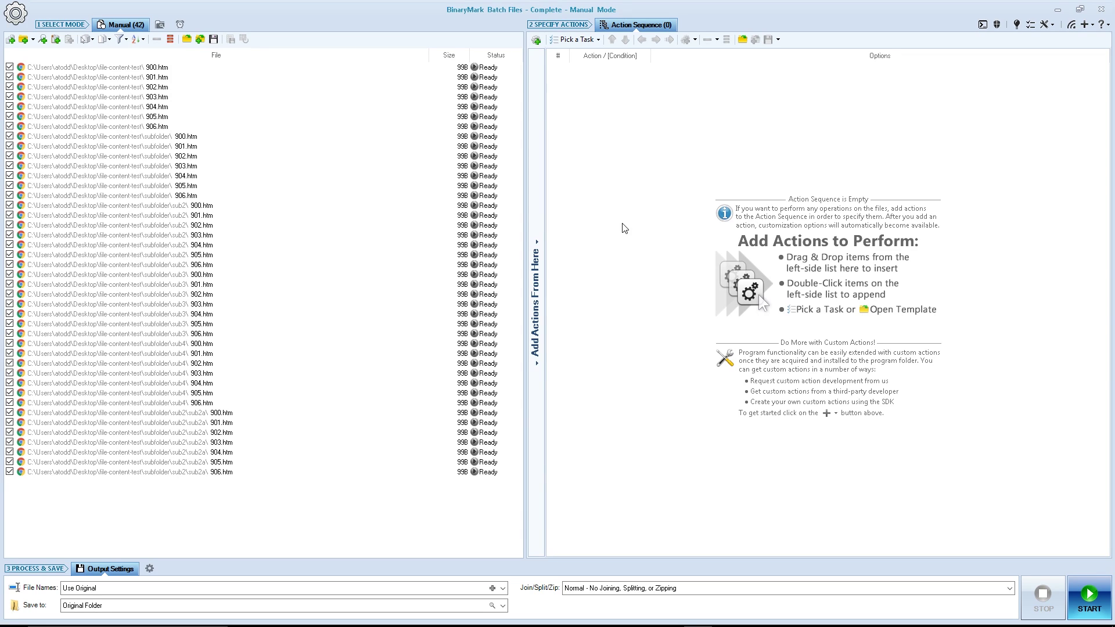
left_click(539, 392)
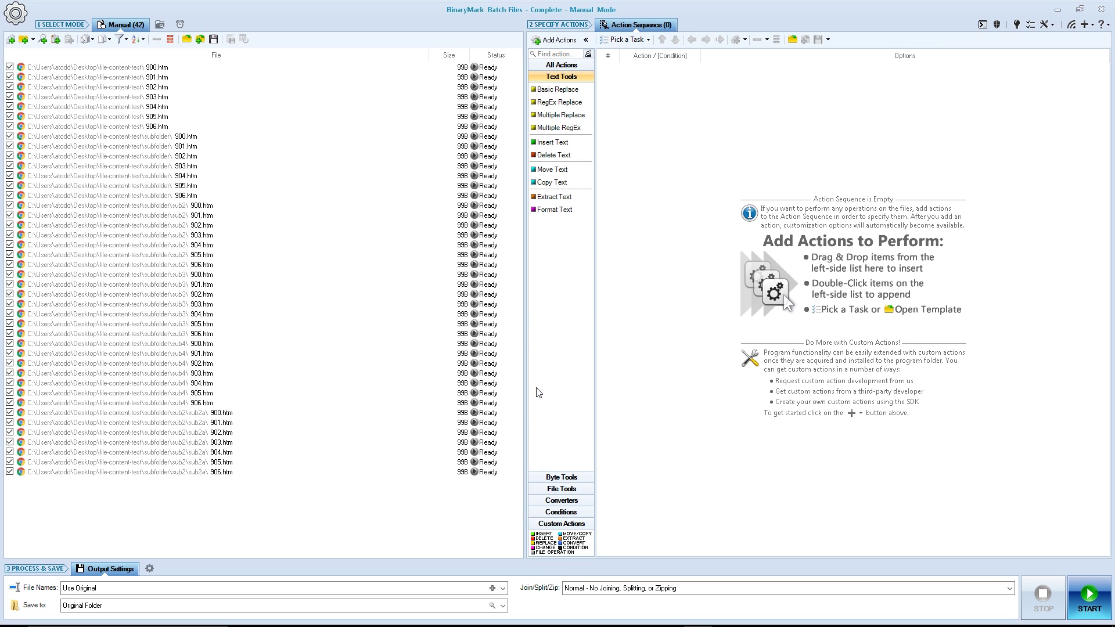
- Add a Delete Text action that deletes all characters in all lines
double_click(552, 155)
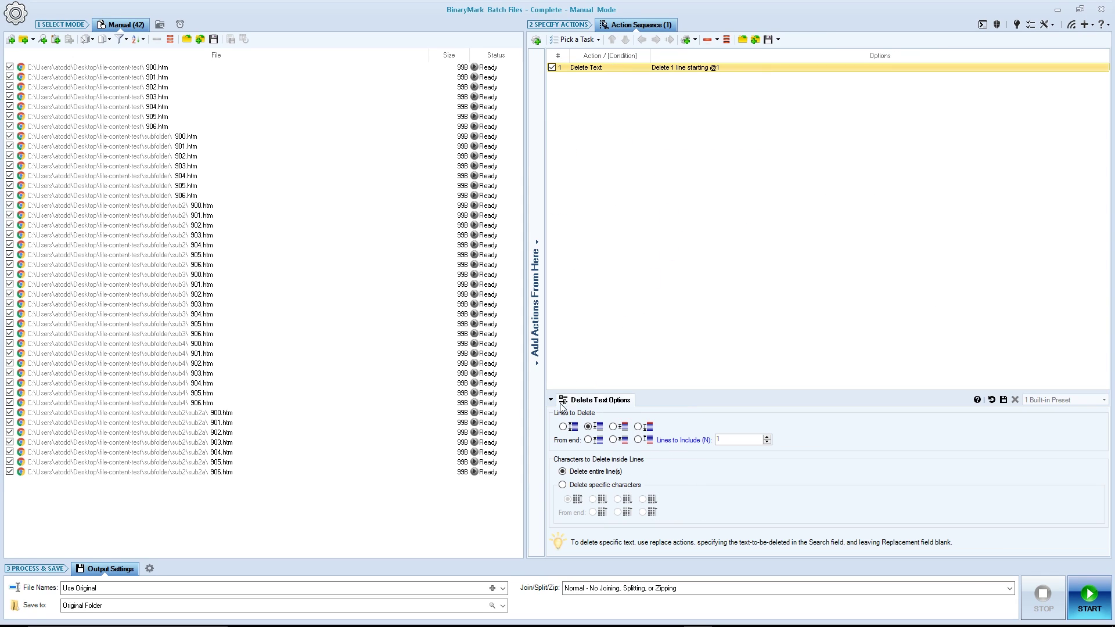
left_click(563, 427)
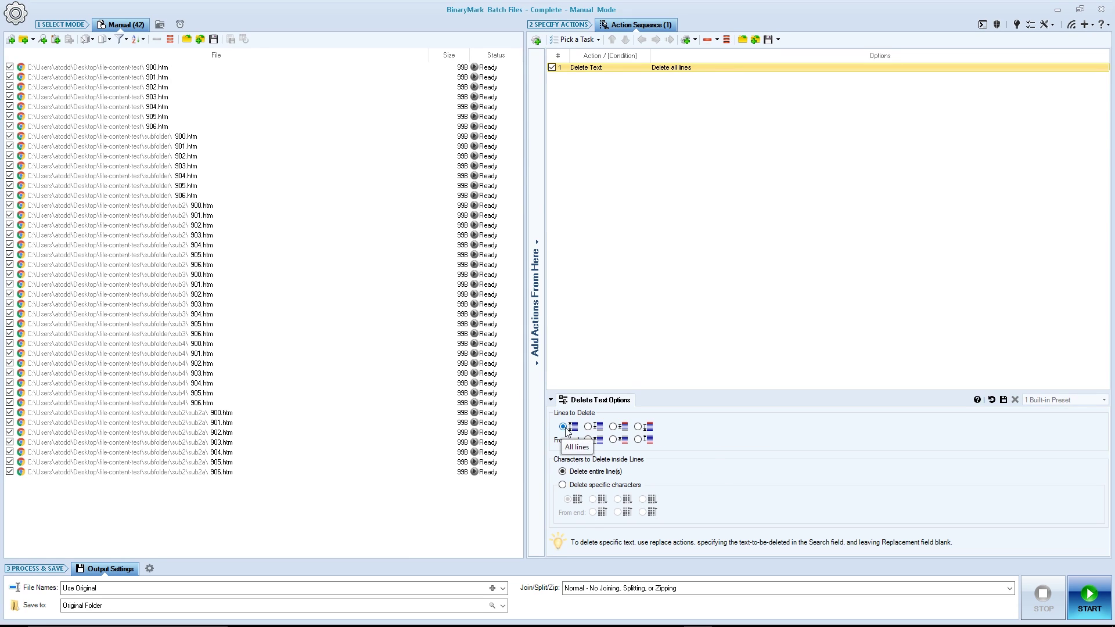
left_click(563, 485)
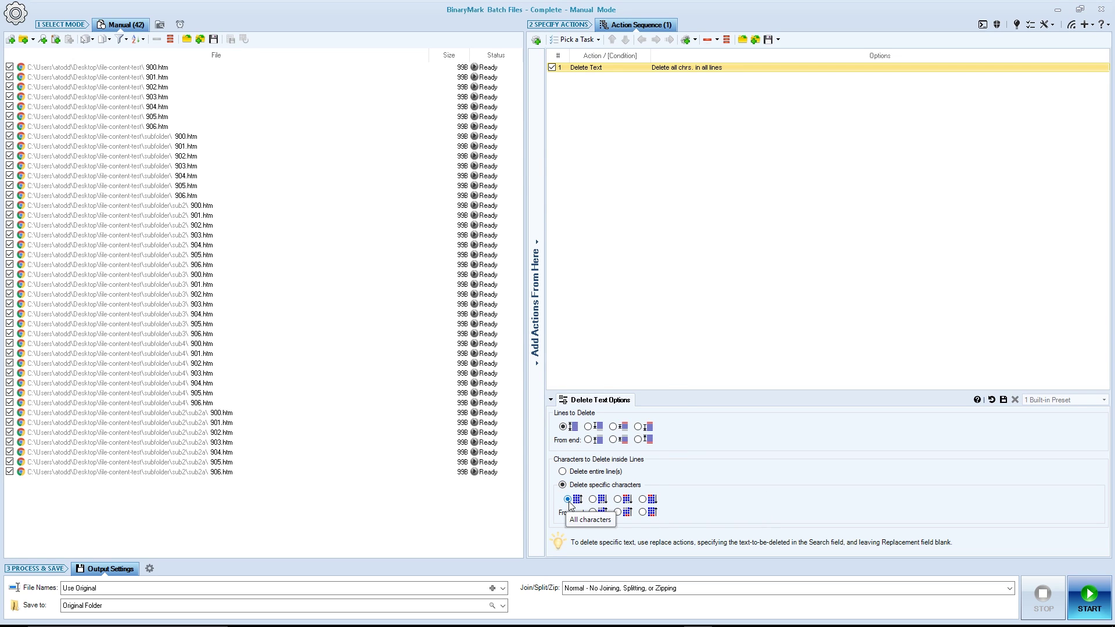
- Add an Insert Text action inserting '<h1>This is just a test</h1>' at line 1, then start processing
mouse_move(541, 208)
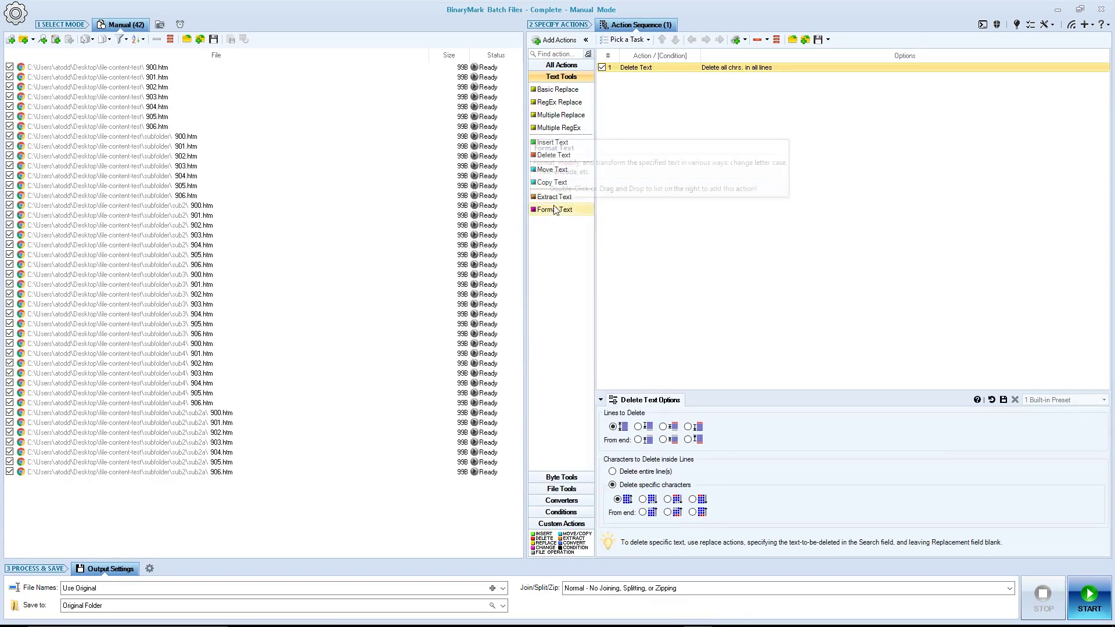
left_click_drag(553, 143, 672, 148)
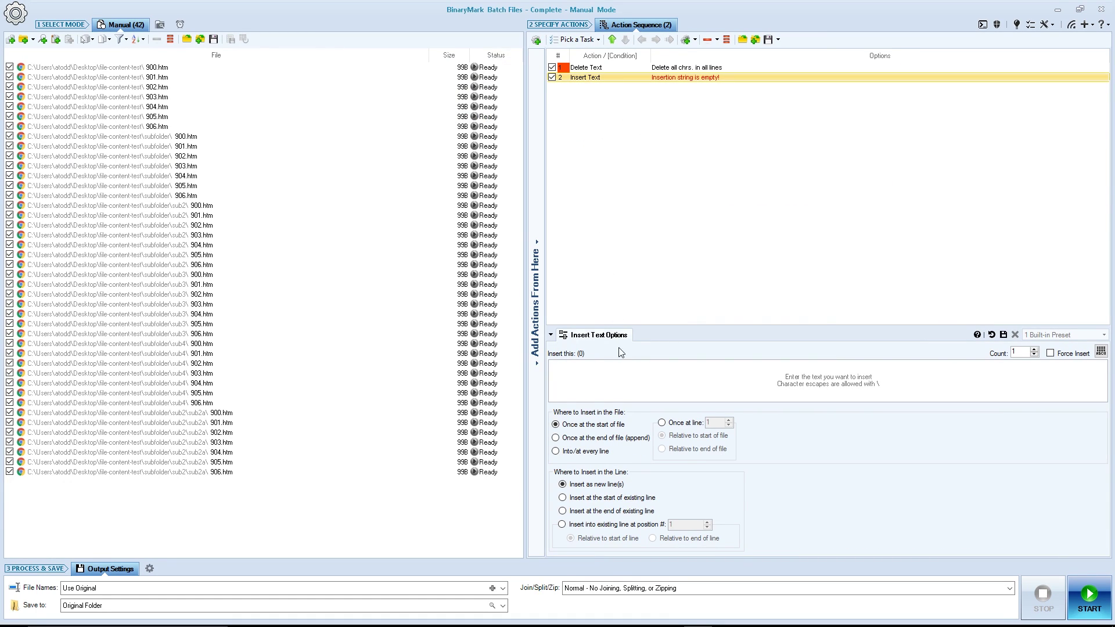
left_click(618, 377)
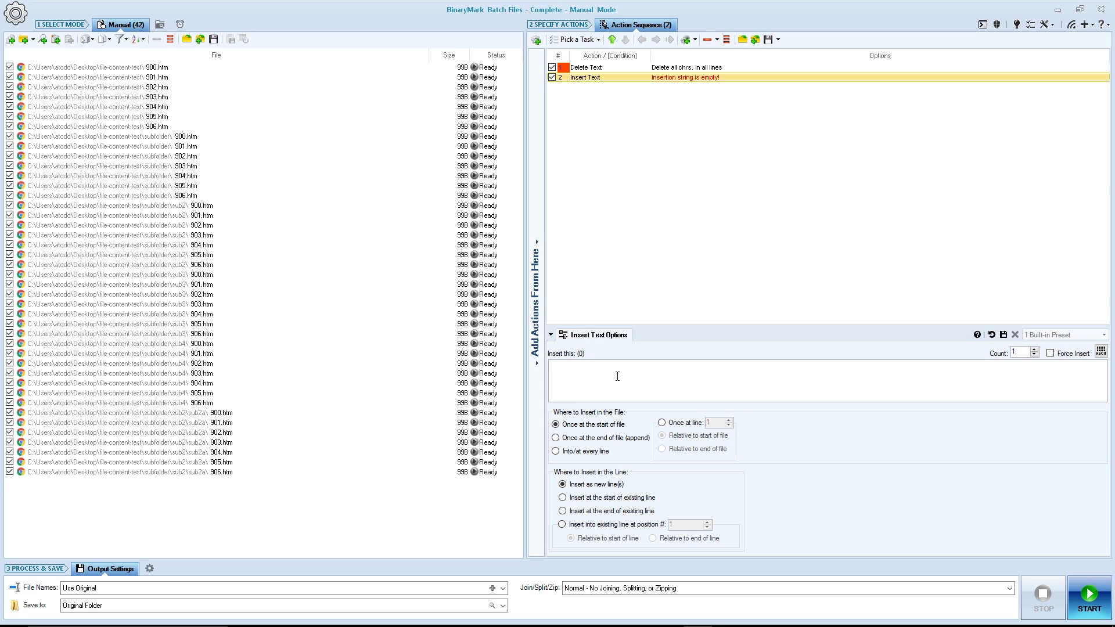
type("<h1>This is just a test</h1>")
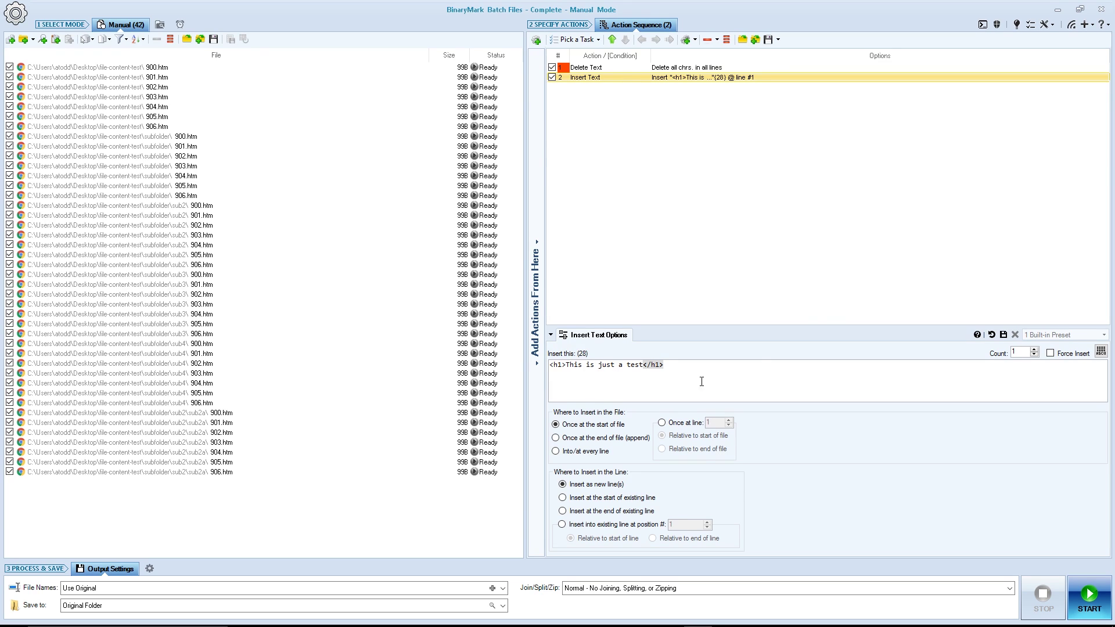
left_click(1088, 600)
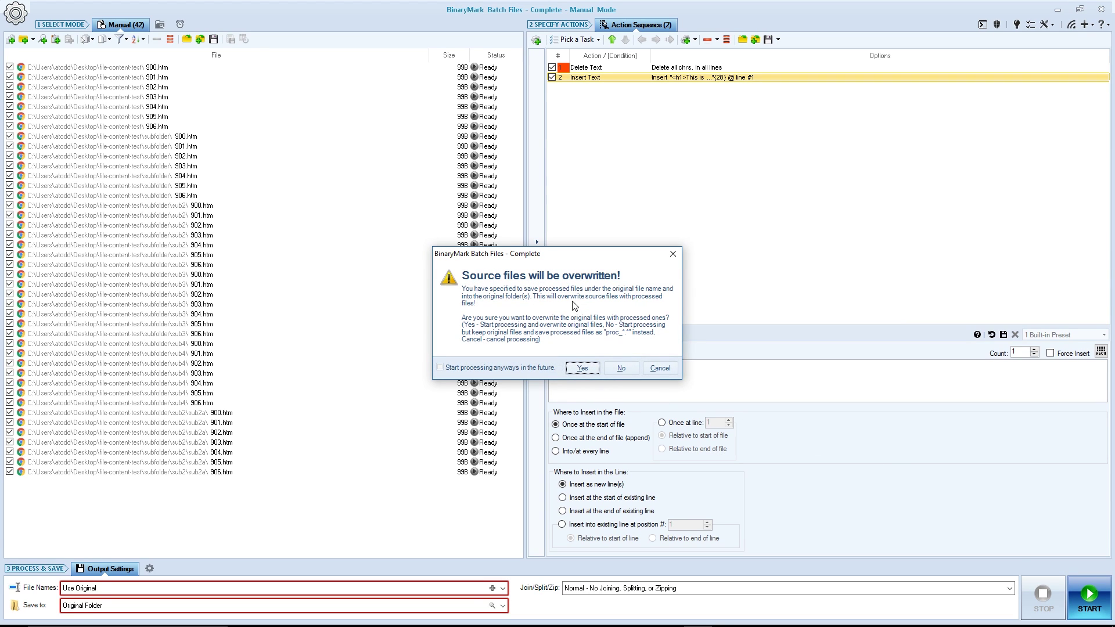
- Confirm overwriting the 42 original files and dismiss the processing summary
left_click(583, 369)
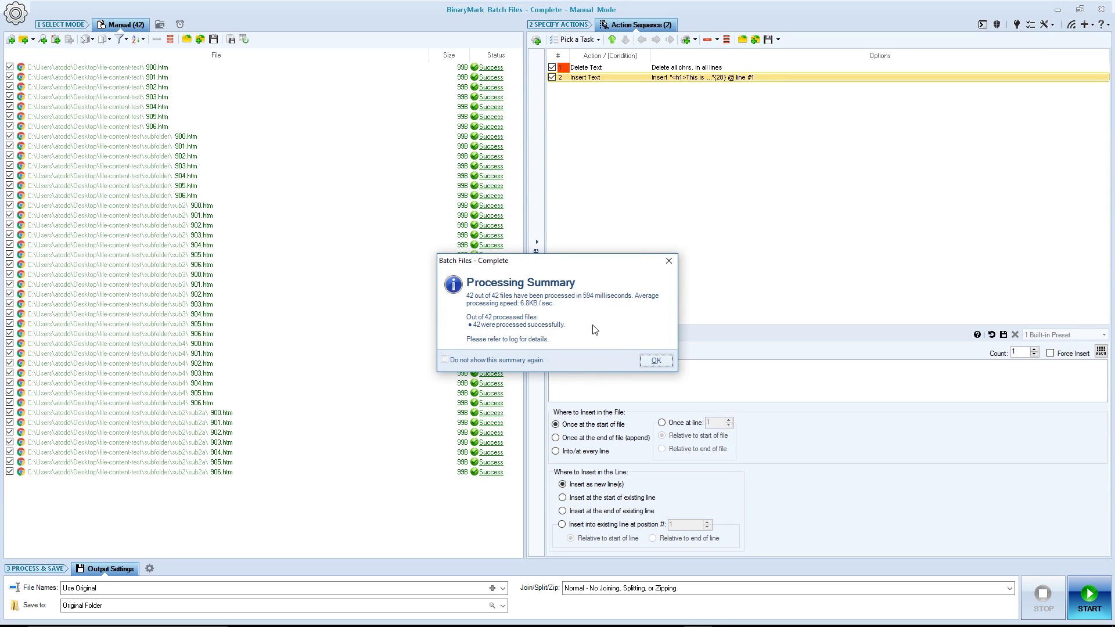
left_click(657, 362)
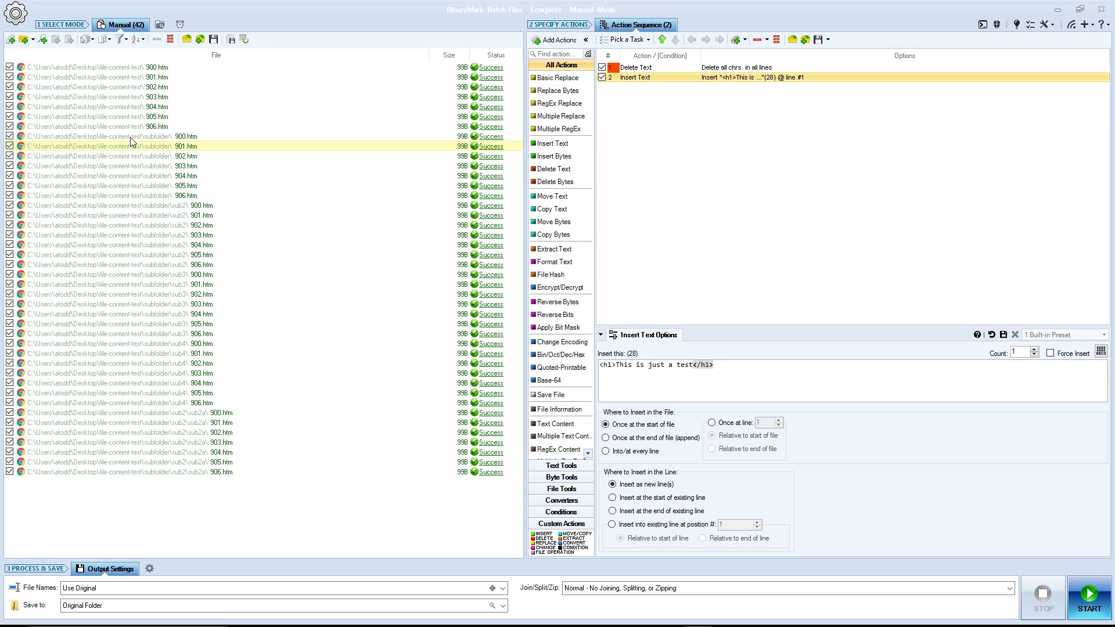
double_click(108, 116)
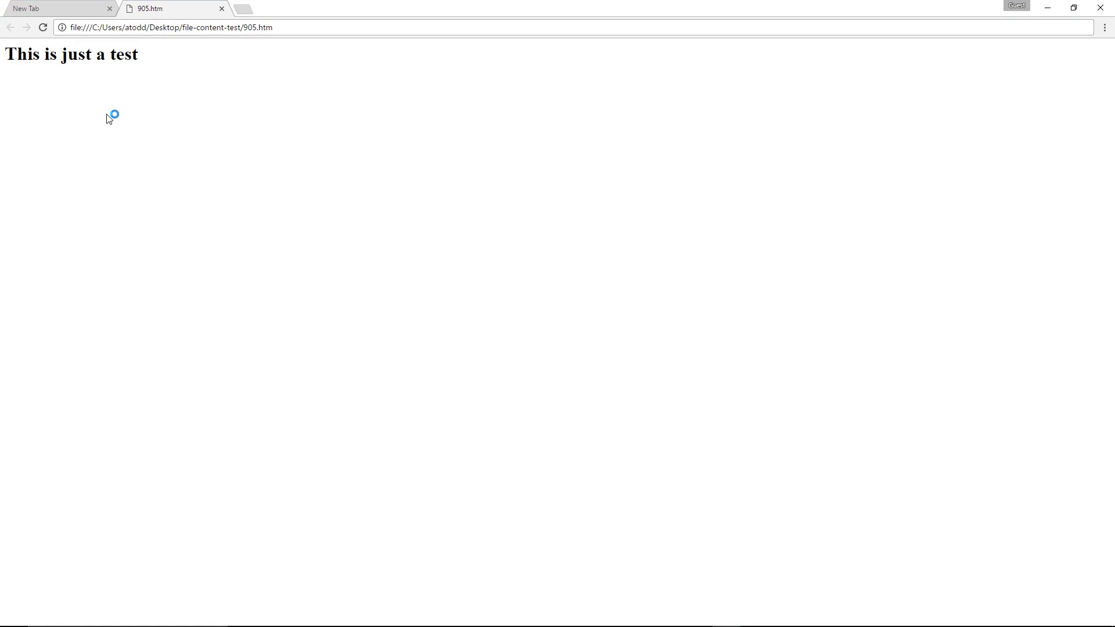